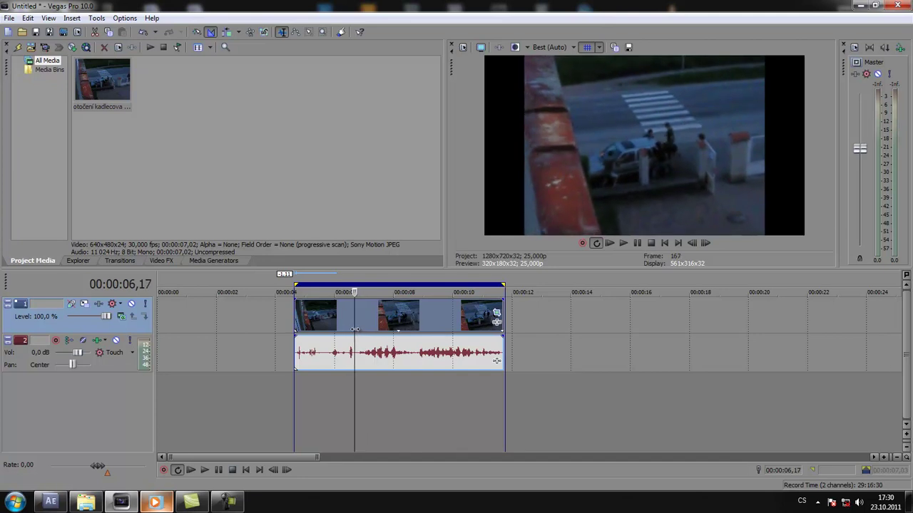
# - Scrub the timeline clip between about 6 and 9 seconds to examine how its picture fills the preview frame
pyautogui.moveTo(354, 330); pyautogui.dragTo(394, 323)
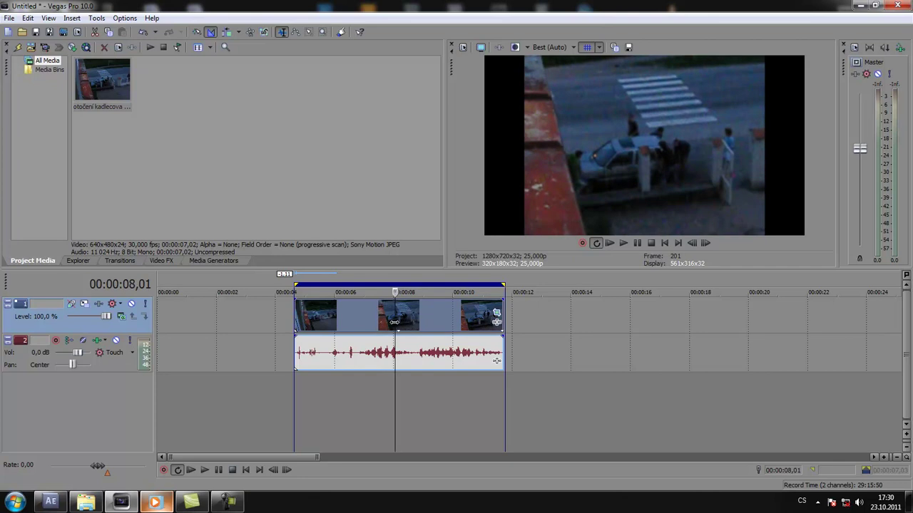
pyautogui.moveTo(394, 322); pyautogui.dragTo(412, 324)
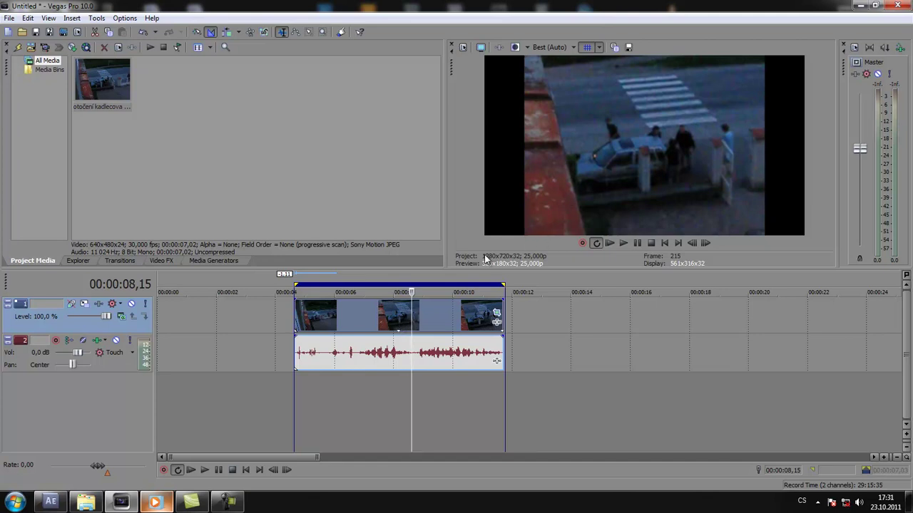
pyautogui.click(407, 321)
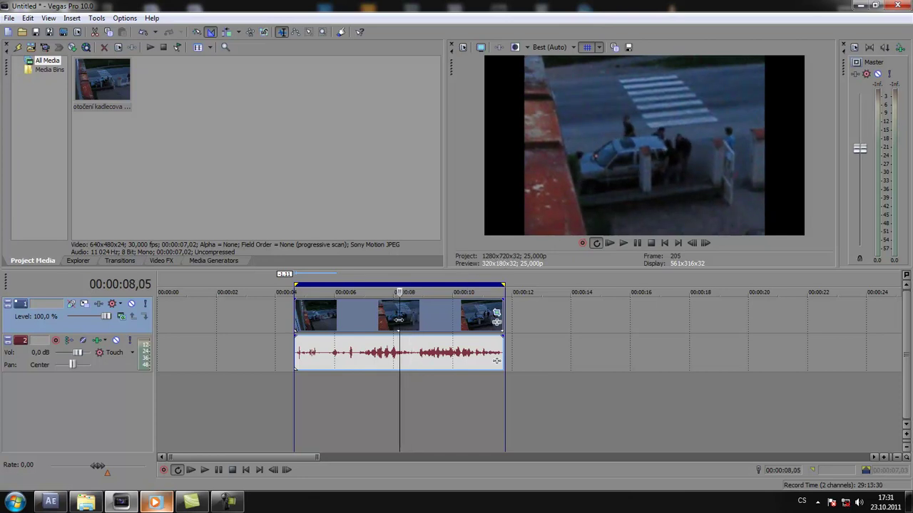
pyautogui.click(397, 316)
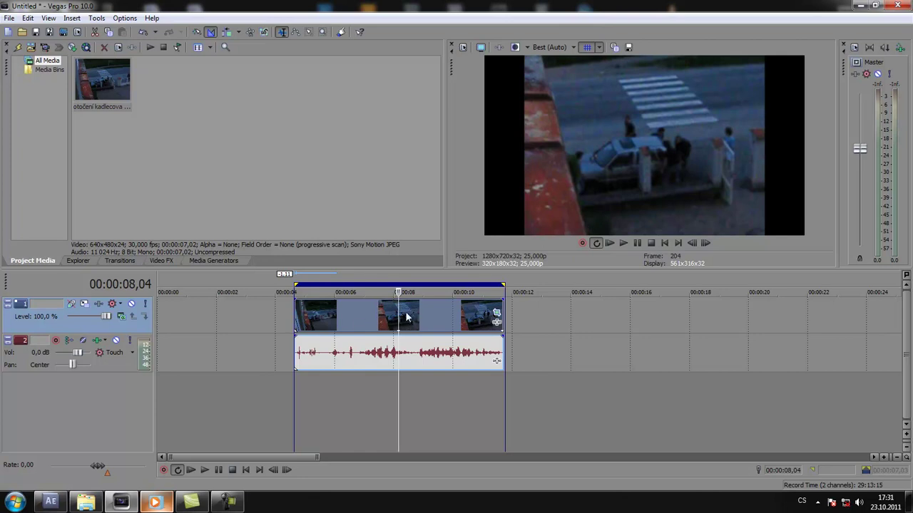
pyautogui.moveTo(398, 315); pyautogui.dragTo(388, 319)
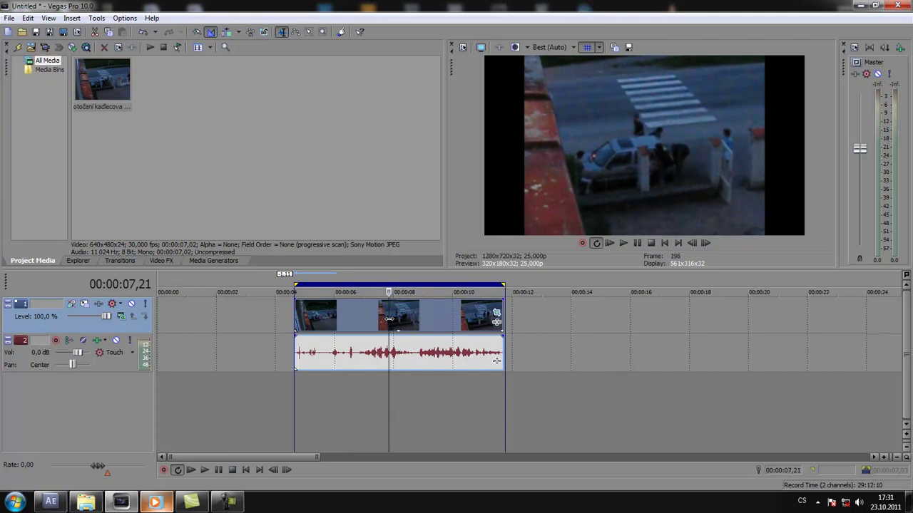
pyautogui.moveTo(390, 319); pyautogui.dragTo(398, 318)
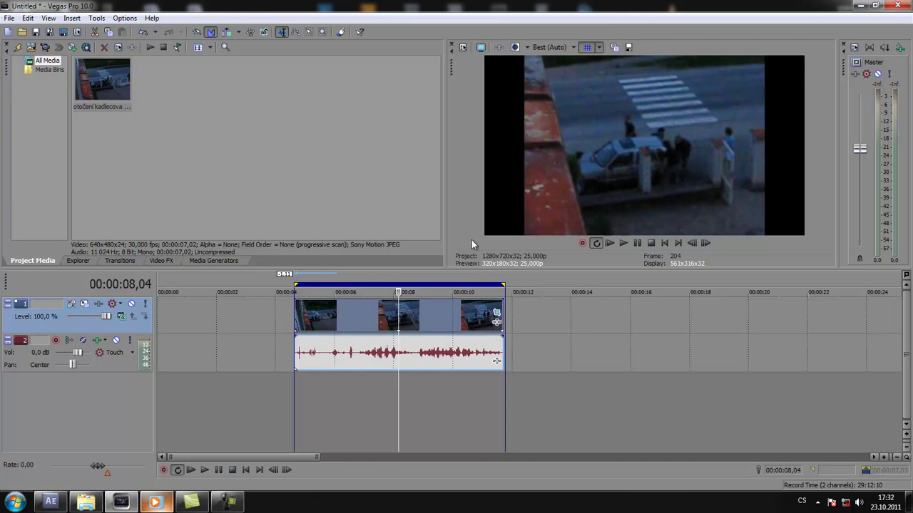
pyautogui.click(412, 317)
pyautogui.click(416, 316)
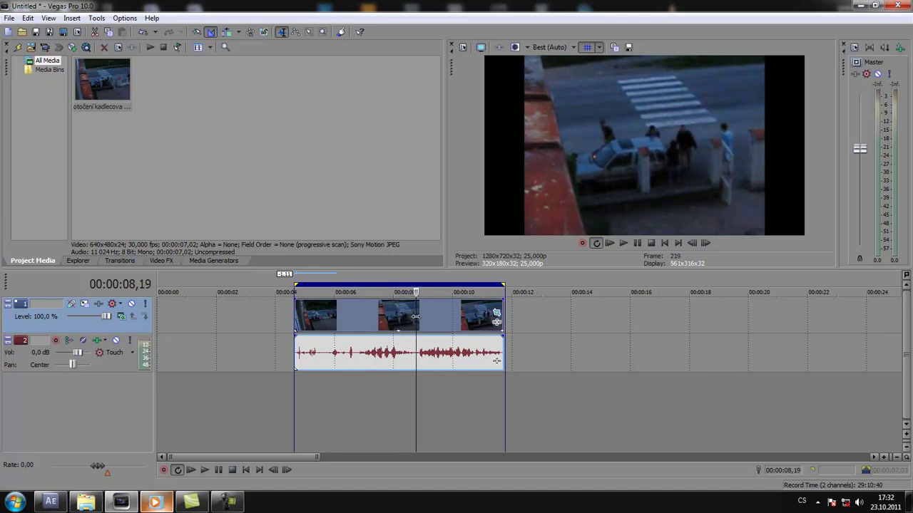
pyautogui.click(418, 316)
pyautogui.click(420, 316)
pyautogui.moveTo(419, 315); pyautogui.dragTo(353, 323)
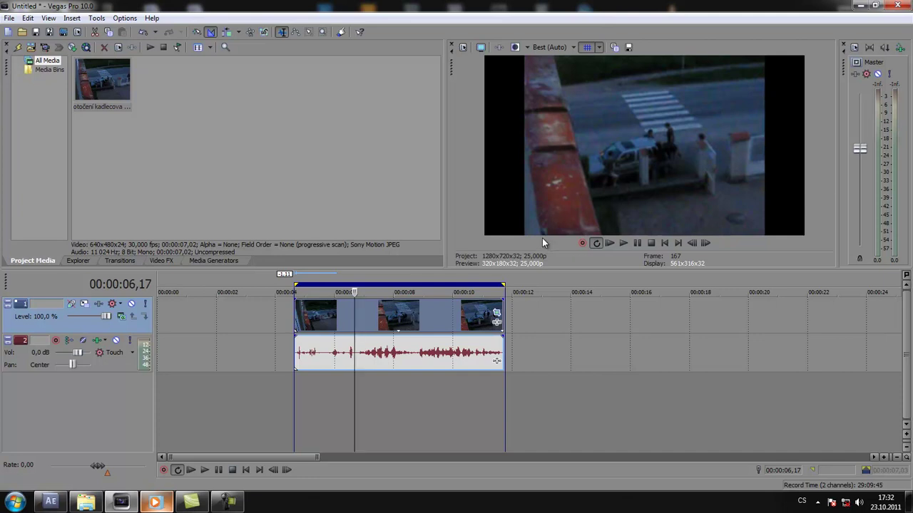
pyautogui.moveTo(354, 321); pyautogui.dragTo(359, 319)
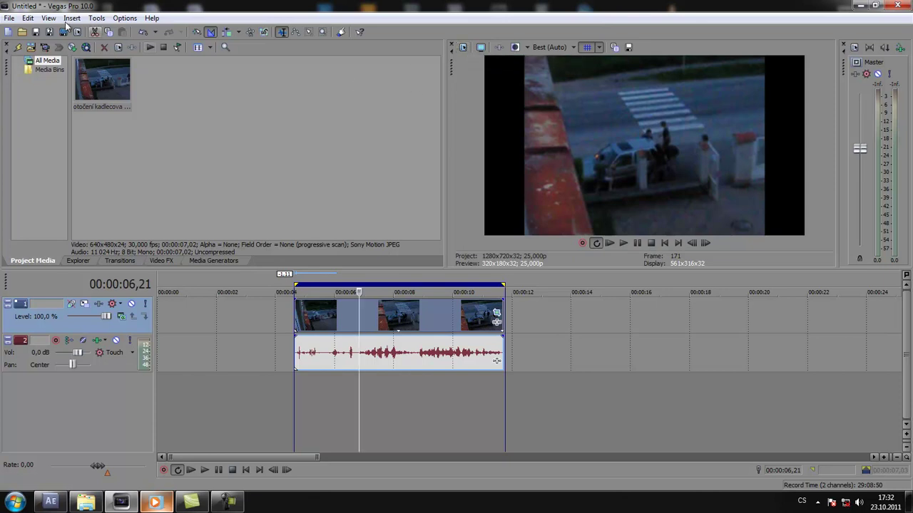
# - Review the project's video template, frame size and frame rate in the project properties, then close them
pyautogui.click(10, 17)
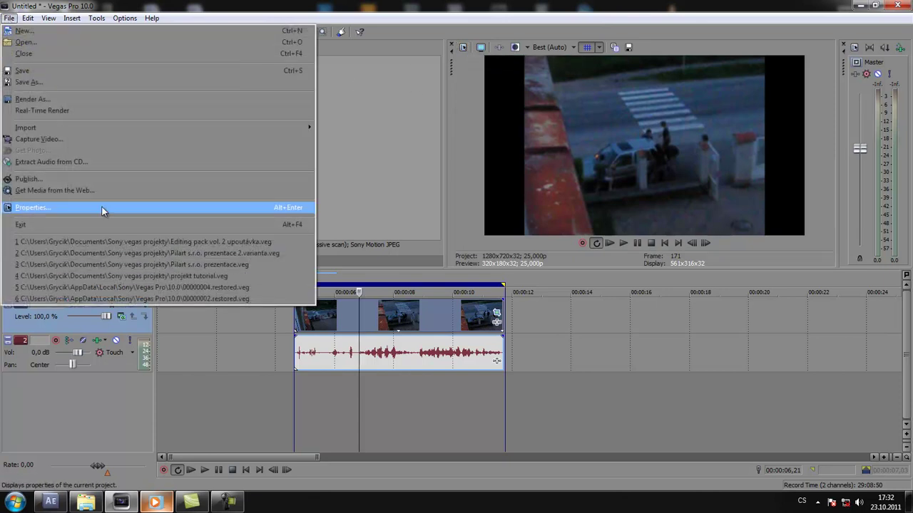
pyautogui.click(357, 179)
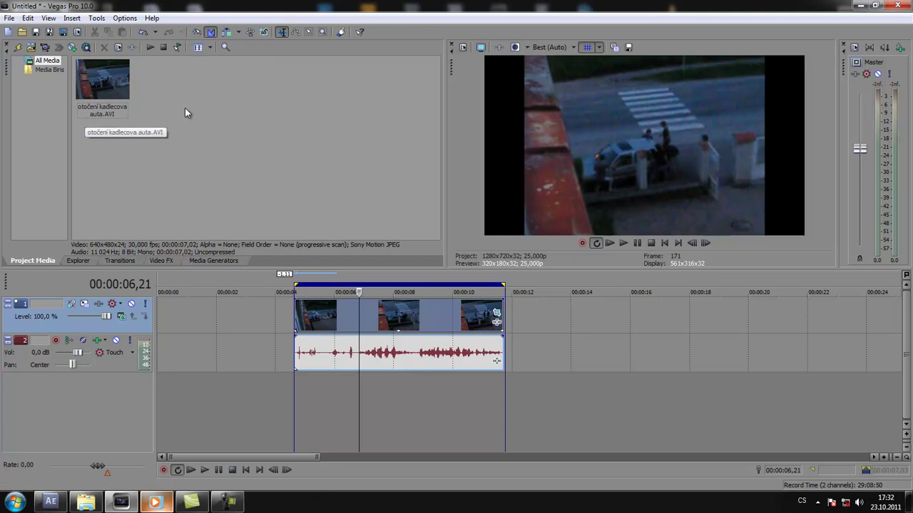
pyautogui.click(462, 47)
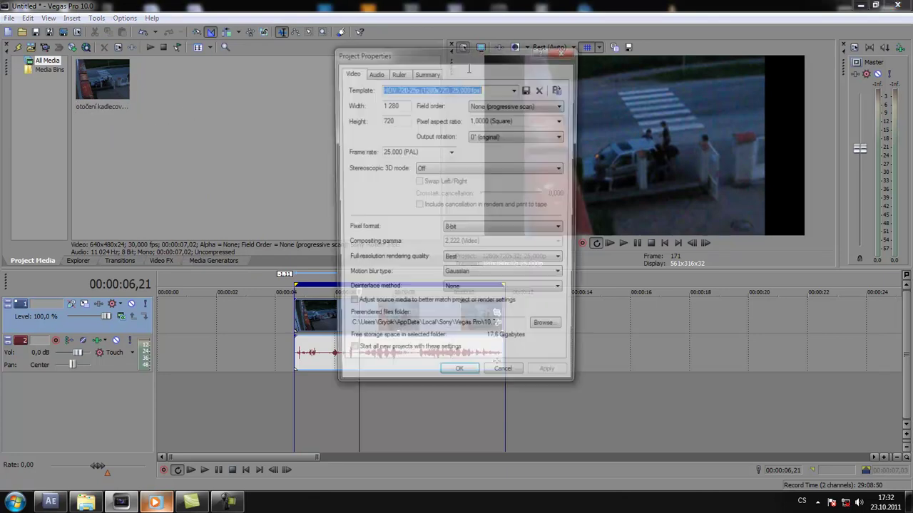
pyautogui.moveTo(485, 58); pyautogui.dragTo(465, 52)
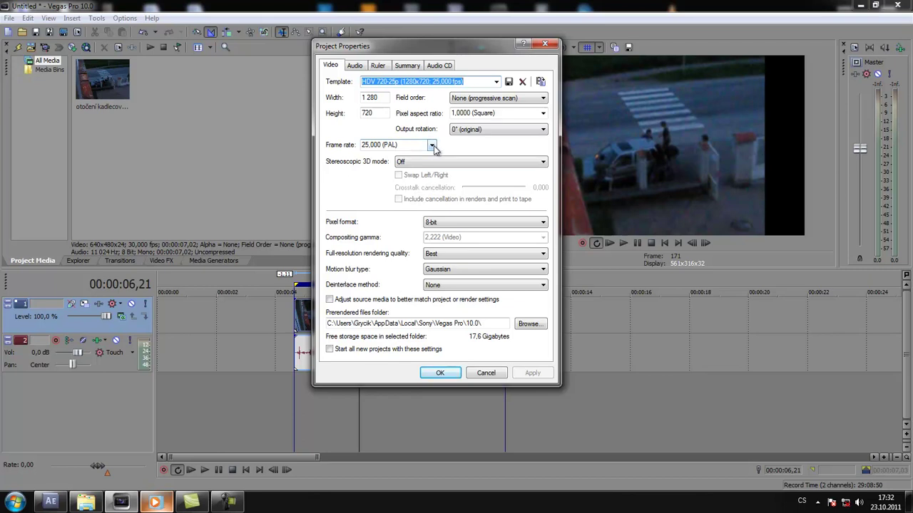
pyautogui.click(543, 45)
# - Scrub from the empty timeline before the clip to about 10 seconds to examine the preview along the footage
pyautogui.click(320, 323)
pyautogui.click(245, 325)
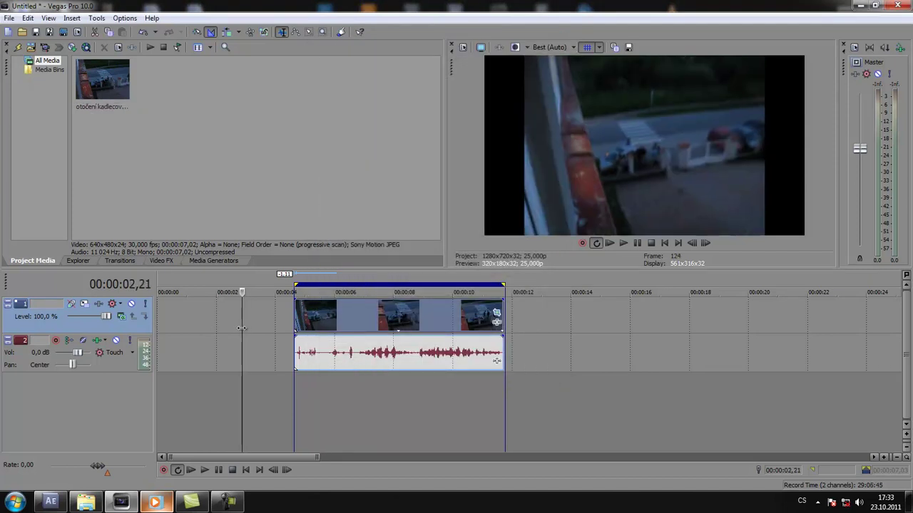
pyautogui.click(271, 327)
pyautogui.moveTo(271, 326); pyautogui.dragTo(393, 324)
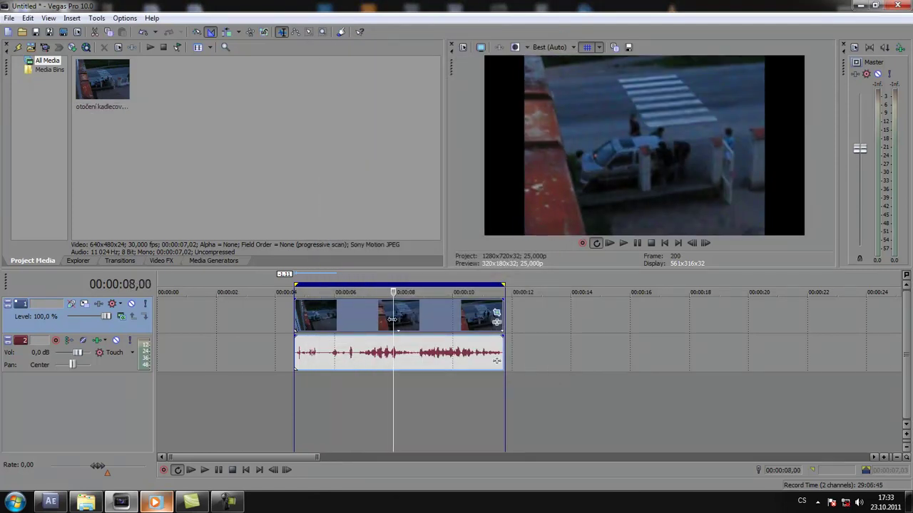
pyautogui.click(274, 321)
pyautogui.click(262, 325)
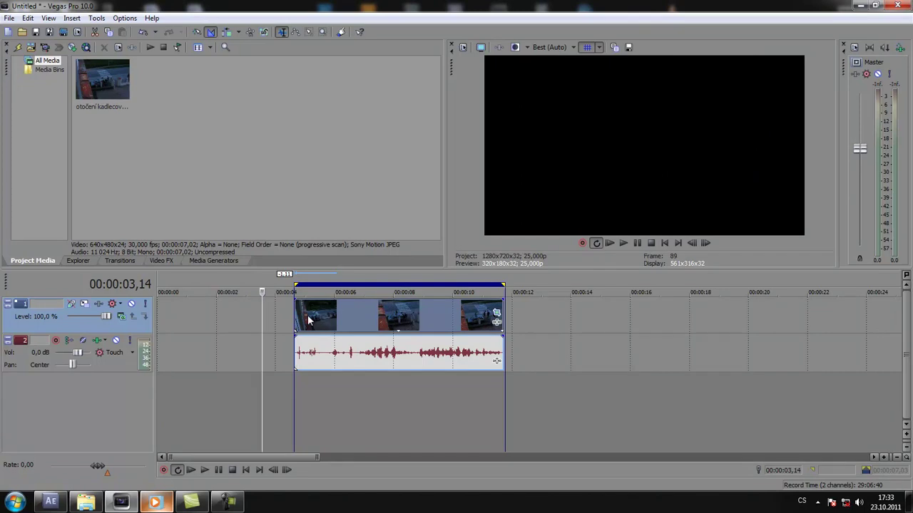
pyautogui.moveTo(267, 324); pyautogui.dragTo(461, 325)
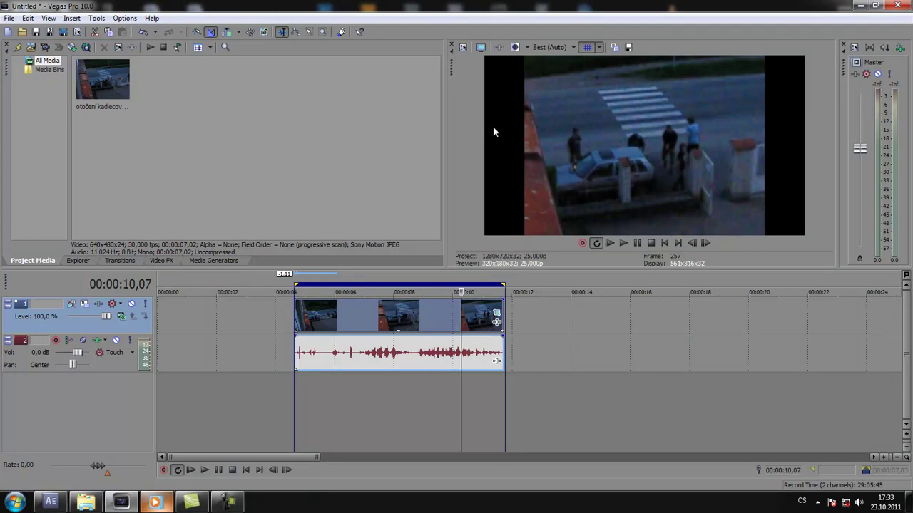
# - Move the playhead between about 6 and 9 seconds of the clip to compare individual frames in the preview
pyautogui.click(351, 320)
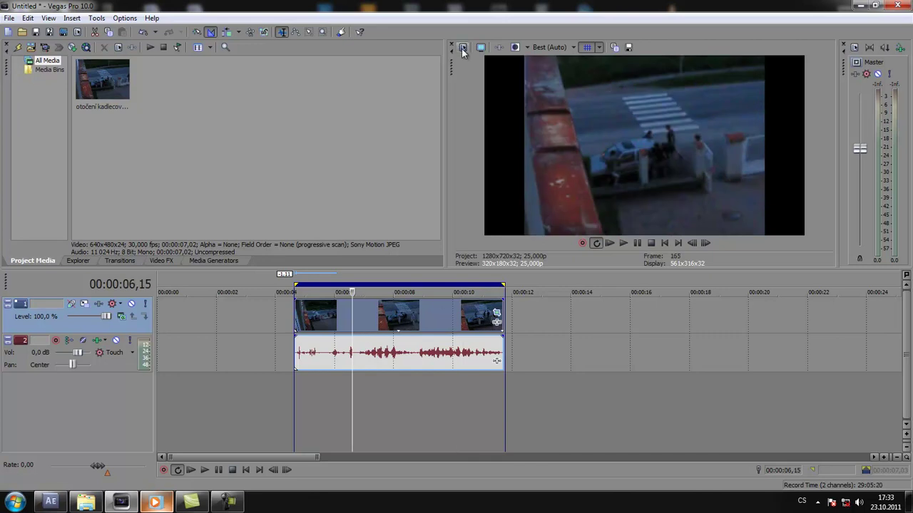
pyautogui.click(418, 325)
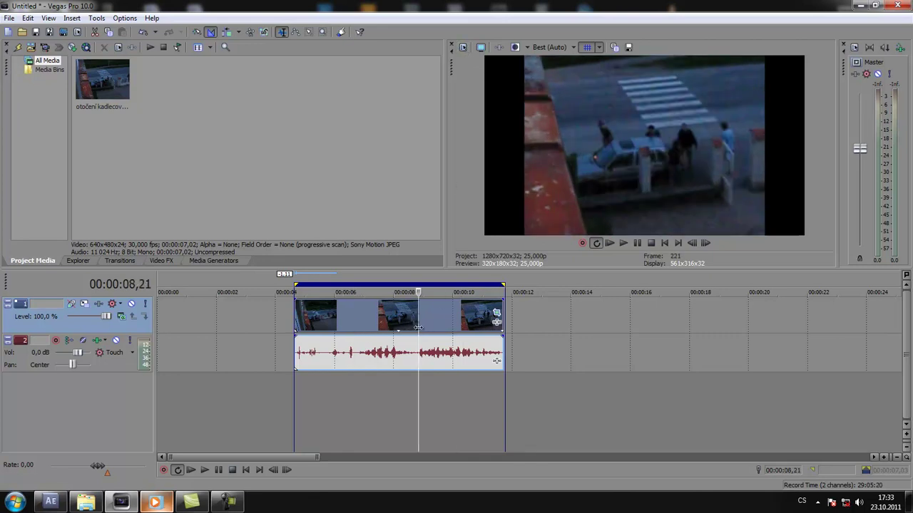
pyautogui.click(383, 320)
pyautogui.click(379, 320)
pyautogui.click(356, 320)
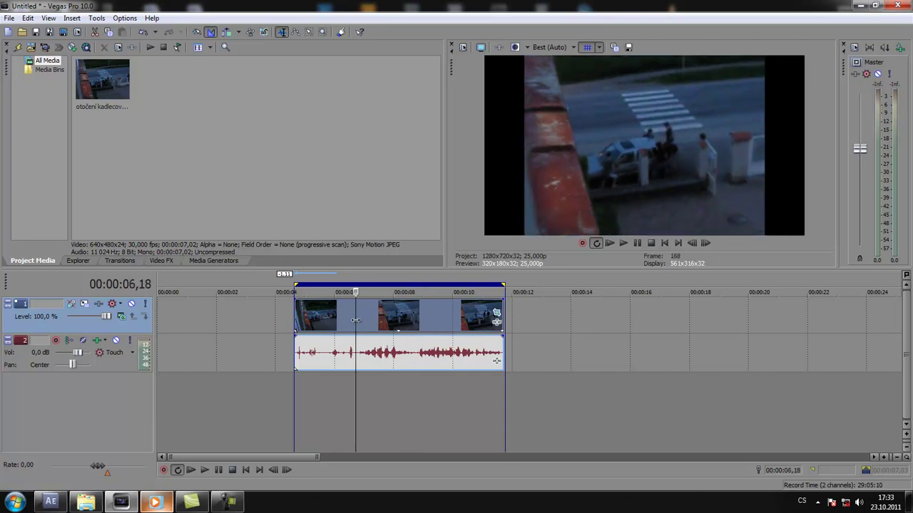
pyautogui.click(352, 317)
pyautogui.click(357, 317)
pyautogui.click(355, 317)
pyautogui.click(356, 317)
pyautogui.click(356, 317)
pyautogui.click(356, 316)
pyautogui.click(354, 317)
pyautogui.click(353, 316)
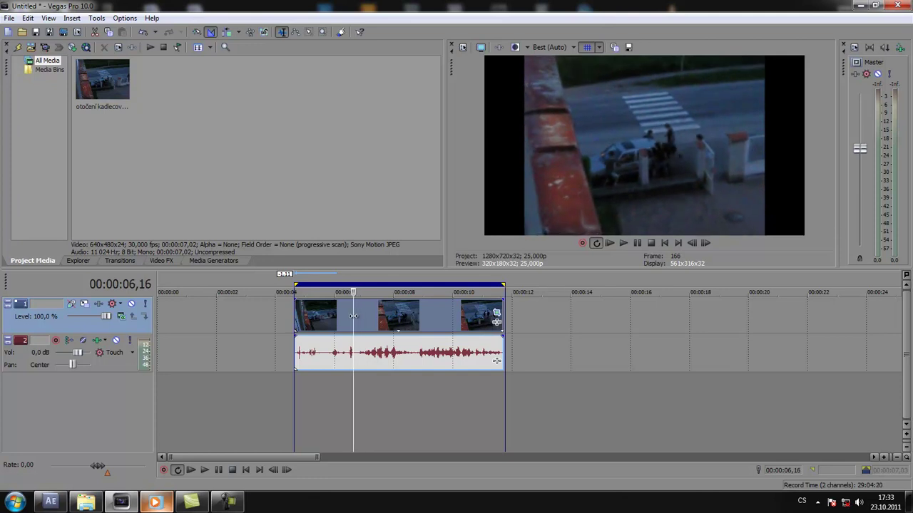
pyautogui.click(356, 316)
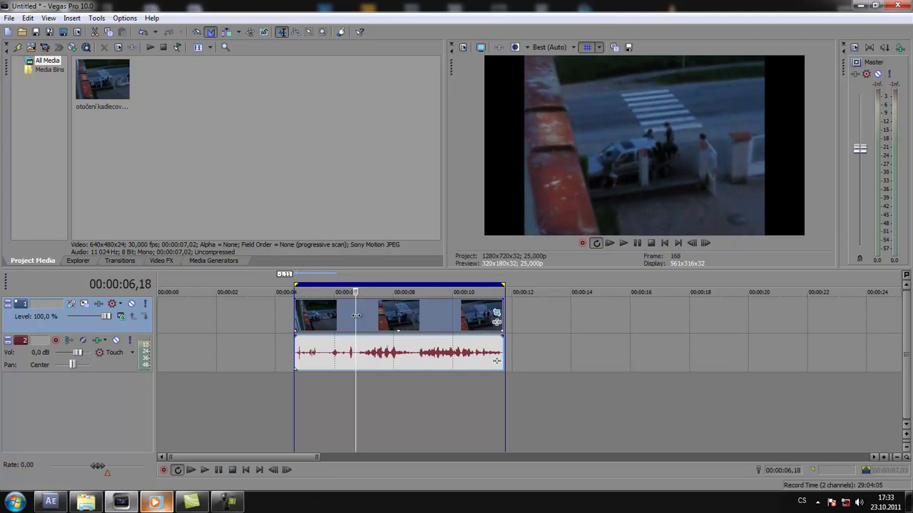
# - Match the project's video settings to the source AVI file of the clip used on the timeline
pyautogui.click(462, 47)
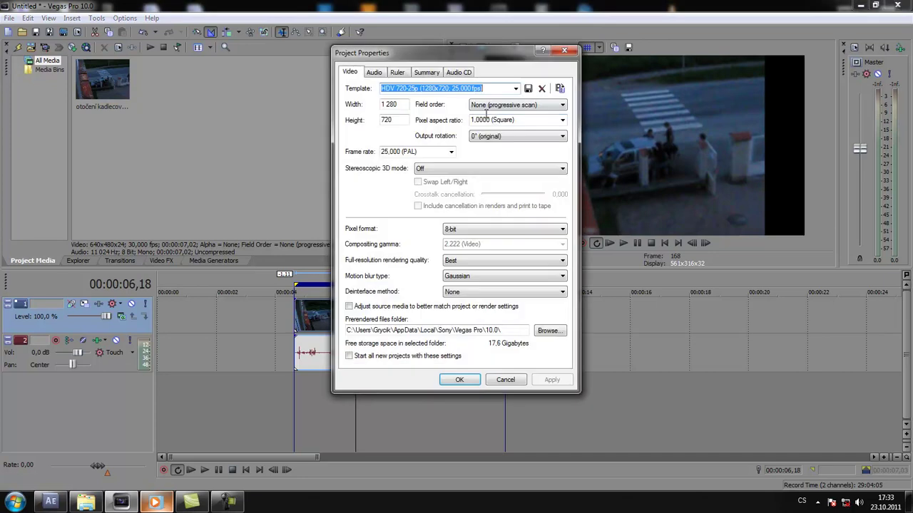
pyautogui.click(559, 89)
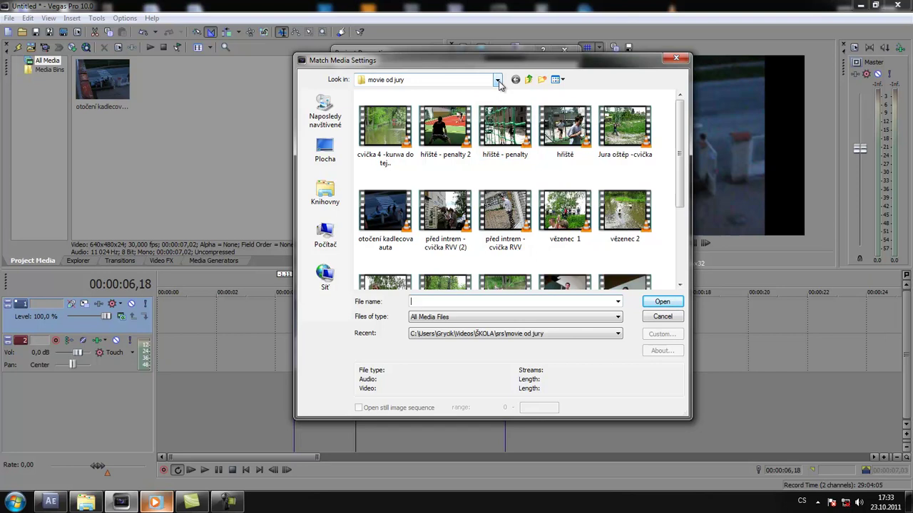
pyautogui.click(385, 212)
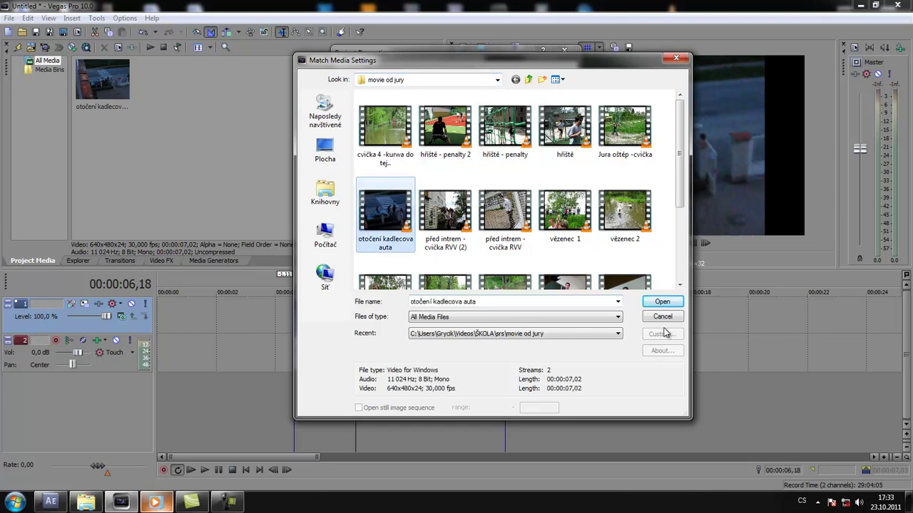
pyautogui.click(661, 301)
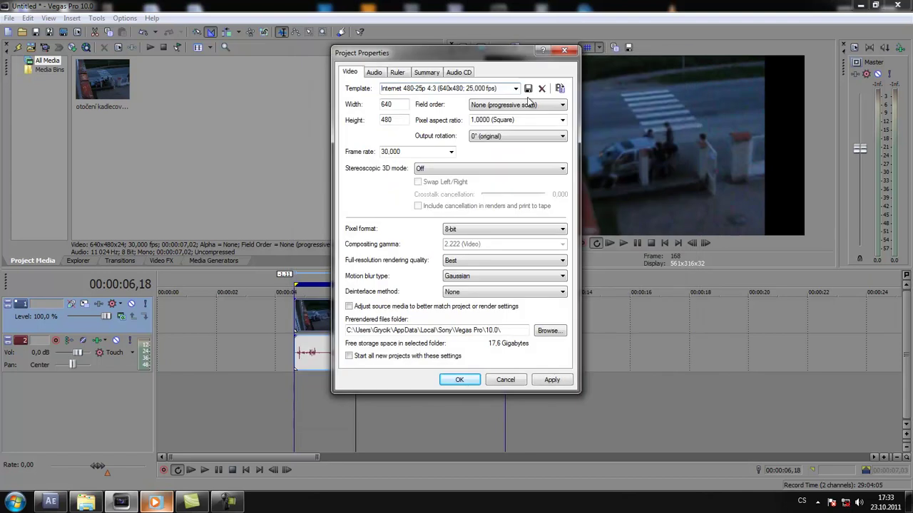
# - Apply the matched 640x480, 30 fps project settings and check the preview at about 8 seconds of the clip
pyautogui.click(396, 87)
pyautogui.click(452, 152)
pyautogui.click(451, 152)
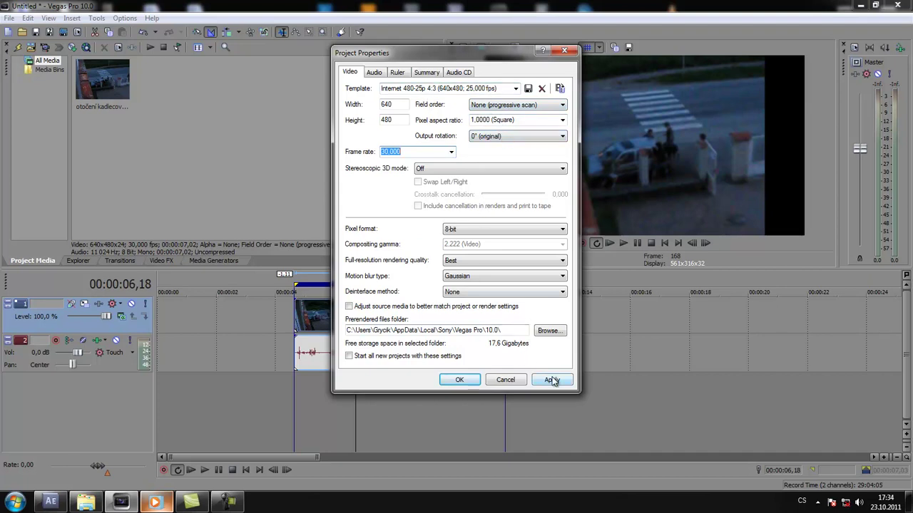
pyautogui.moveTo(506, 58); pyautogui.dragTo(414, 46)
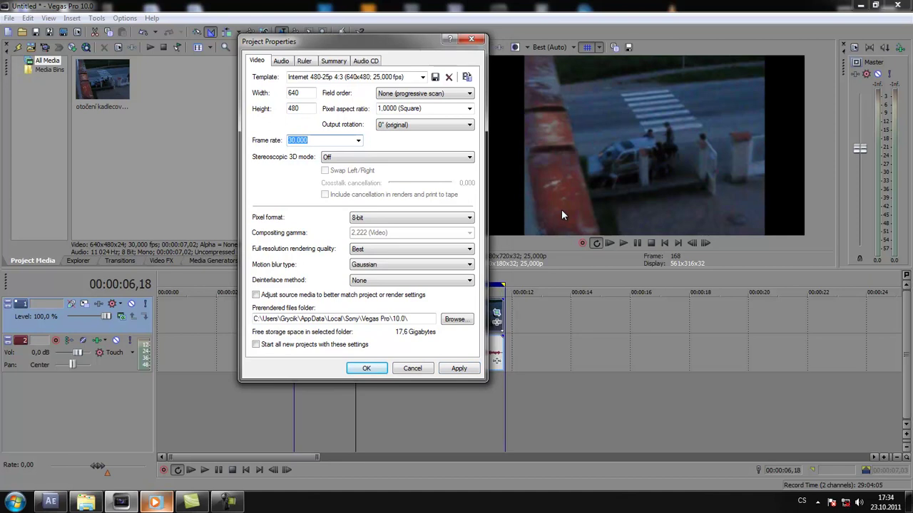
pyautogui.click(458, 368)
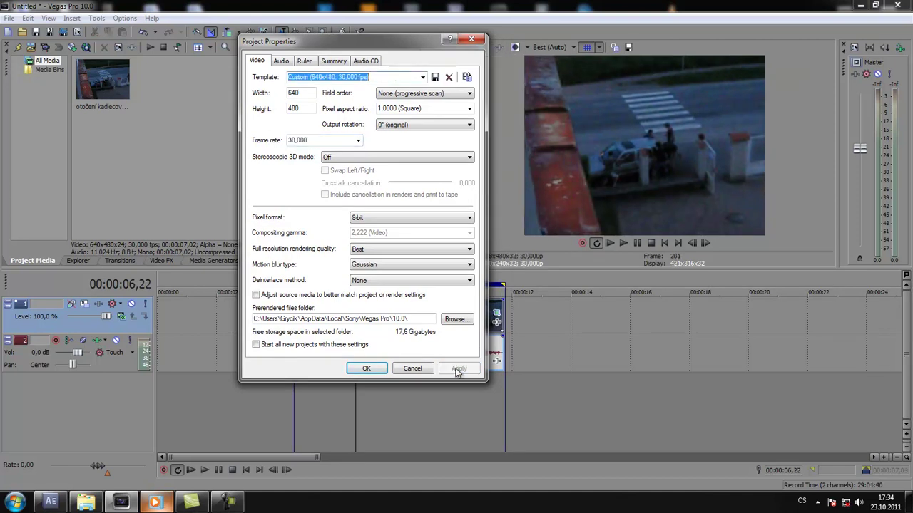
pyautogui.click(375, 371)
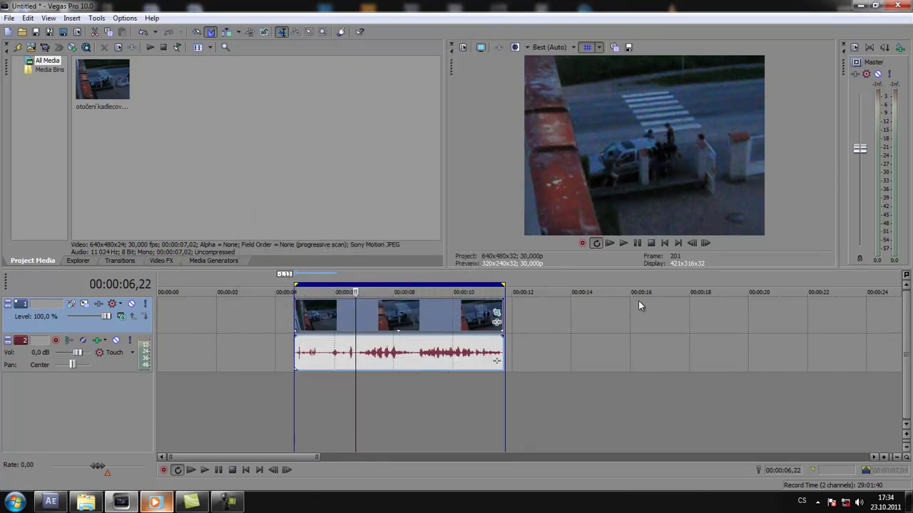
pyautogui.moveTo(351, 321); pyautogui.dragTo(411, 321)
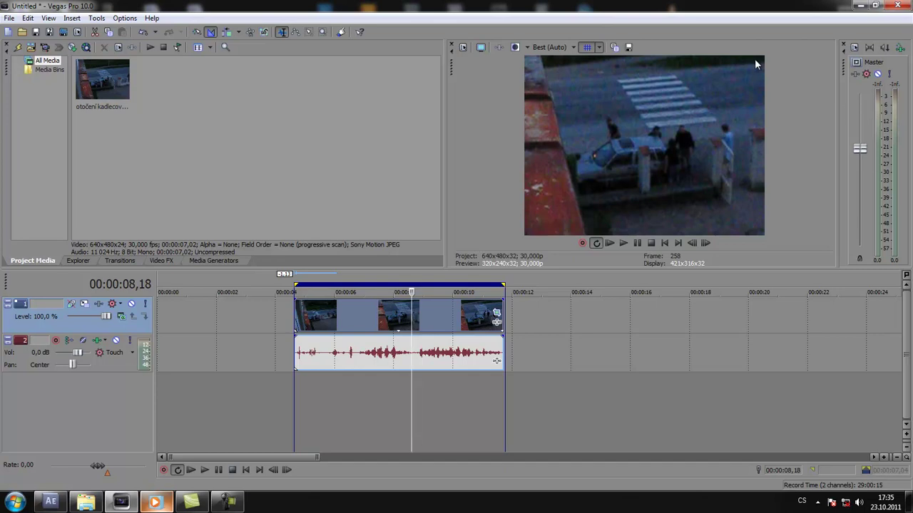
# - Switch to the media player and play the "Letiště Vodňany - bobiny" video to examine its picture within the frame
pyautogui.click(184, 493)
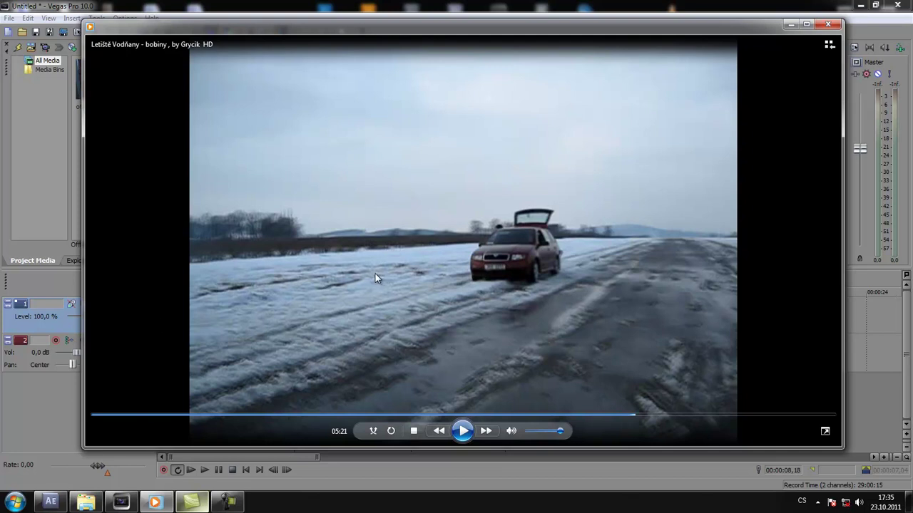
pyautogui.moveTo(668, 27); pyautogui.dragTo(563, 220)
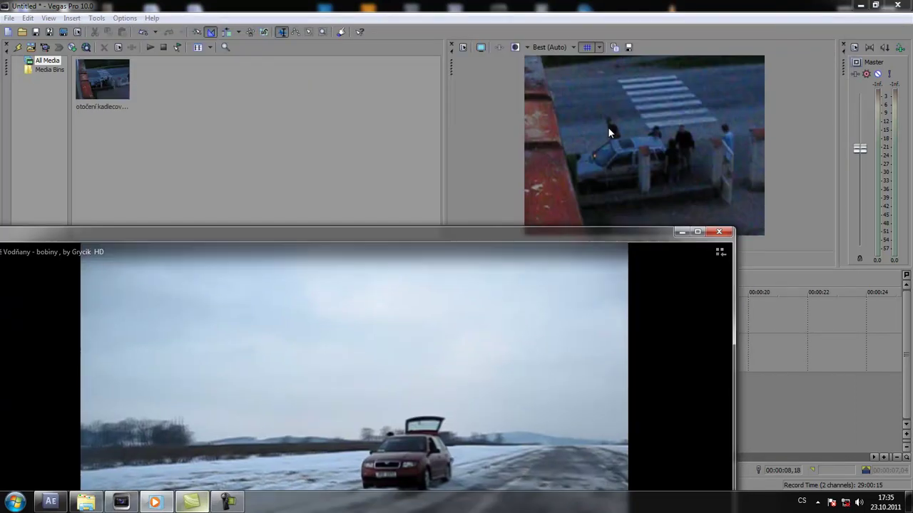
pyautogui.moveTo(438, 235); pyautogui.dragTo(496, 41)
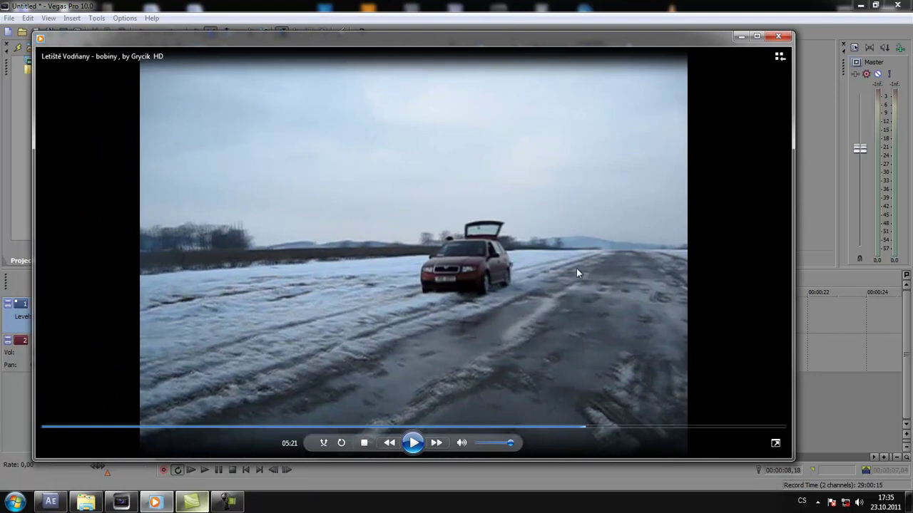
pyautogui.click(414, 443)
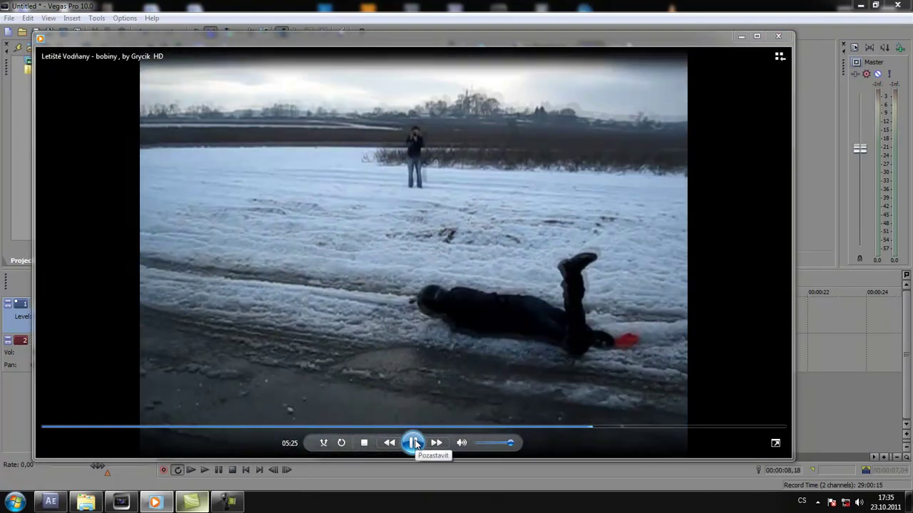
# - Pause and close the media player, then return to Vegas Pro and view the clip's frame at about 5 seconds
pyautogui.click(413, 443)
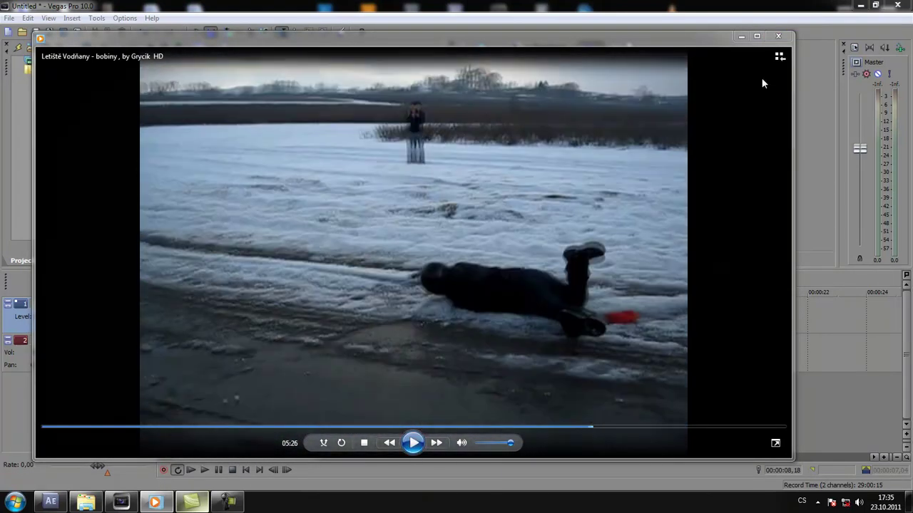
pyautogui.click(779, 36)
pyautogui.moveTo(413, 314)
pyautogui.mouseDown()
pyautogui.moveTo(470, 318)
pyautogui.moveTo(353, 333)
pyautogui.moveTo(464, 321)
pyautogui.moveTo(412, 328)
pyautogui.mouseUp()
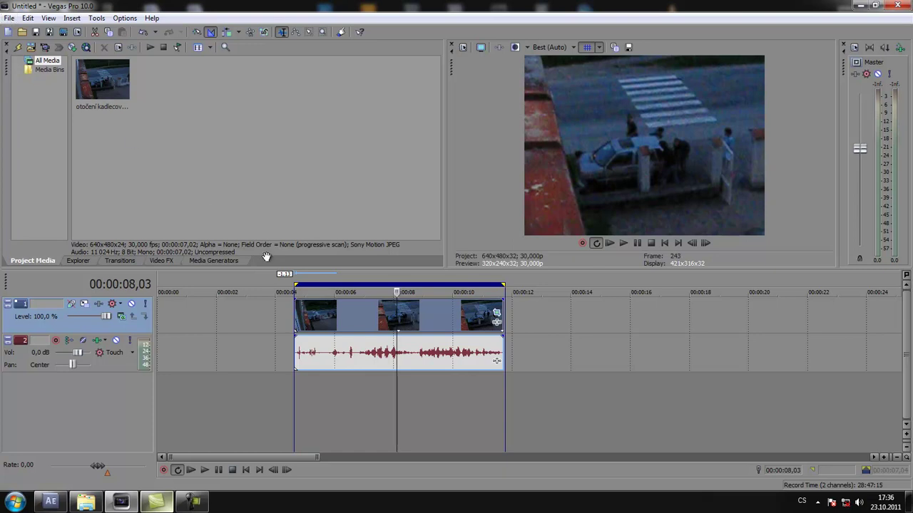
pyautogui.click(311, 314)
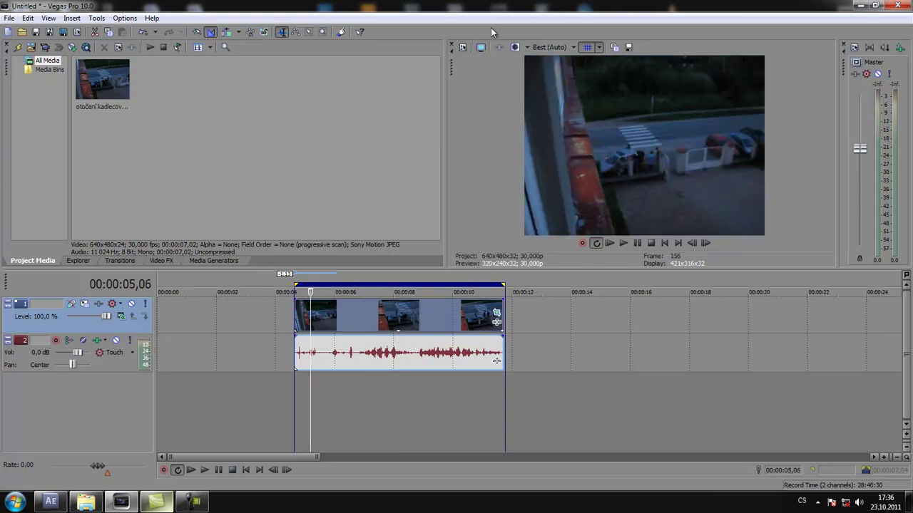
# - Review the project's video properties, accept them as they are, and check the clip's frame at about 7 seconds
pyautogui.click(462, 48)
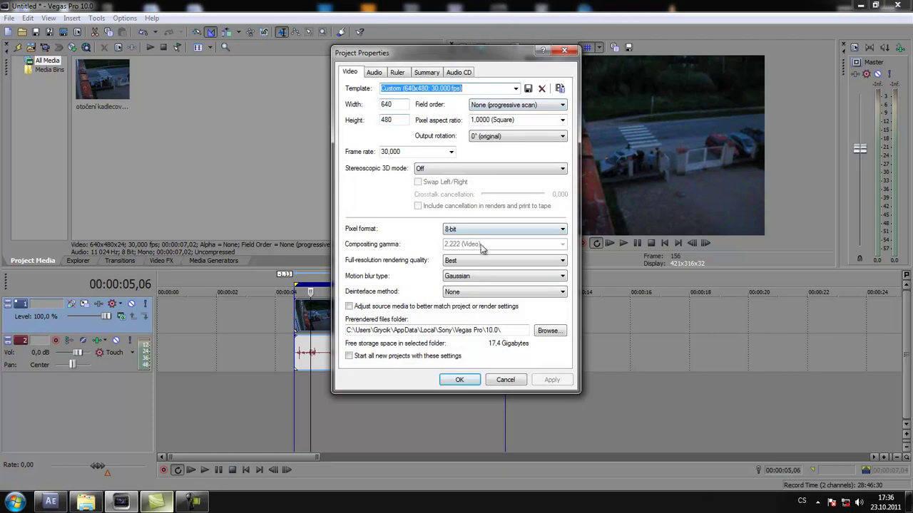
pyautogui.click(459, 379)
pyautogui.click(369, 293)
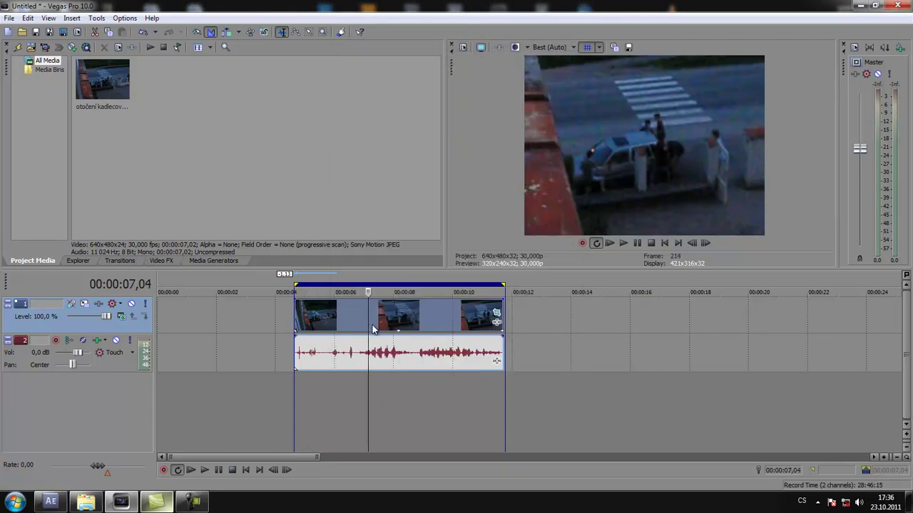
# - Move the playhead to about 8.7 seconds of the clip and briefly view the CANON video folder in Windows Explorer
pyautogui.click(383, 317)
pyautogui.moveTo(384, 318); pyautogui.dragTo(415, 319)
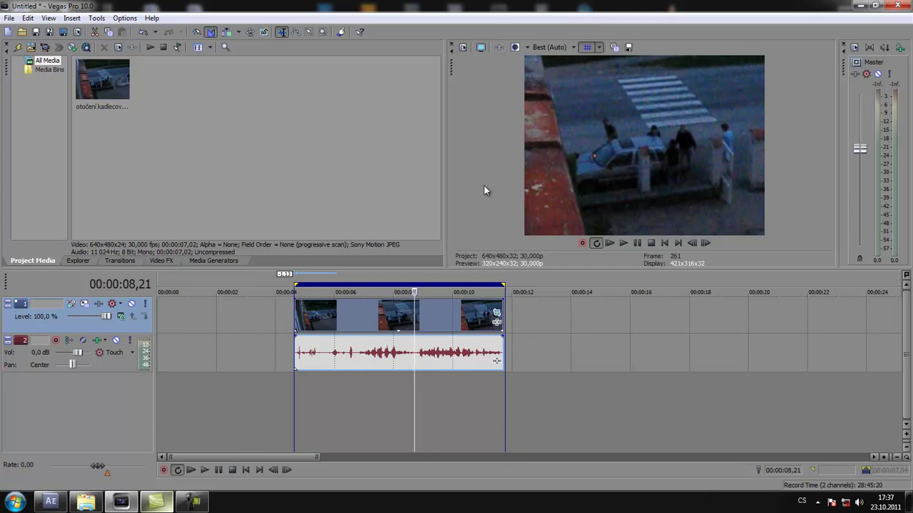
pyautogui.click(86, 503)
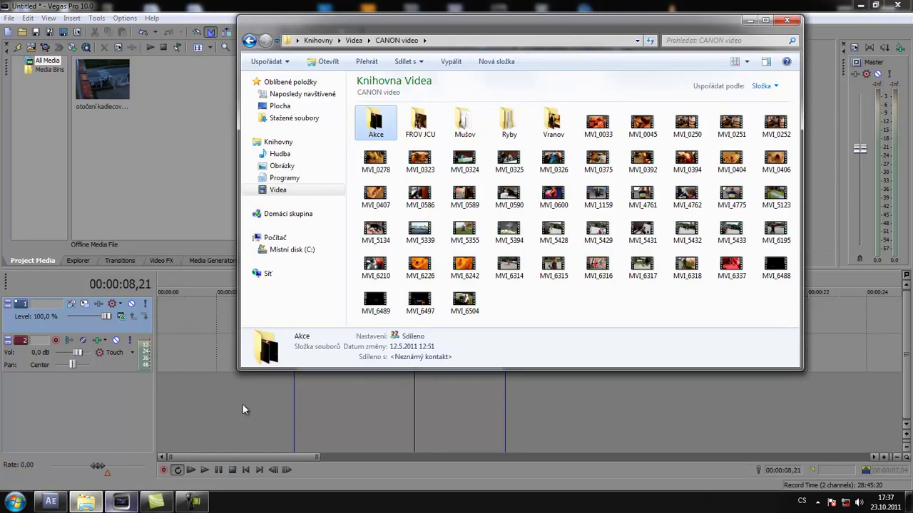
pyautogui.click(749, 20)
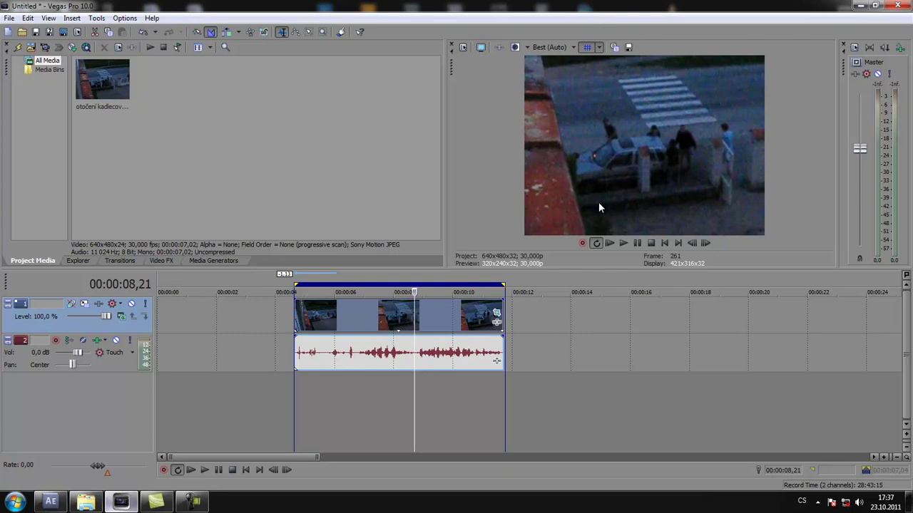
# - Crop the clip's frame to 640x360 with Event Pan/Crop at the current playhead position, keeping the crop centred vertically
pyautogui.click(496, 313)
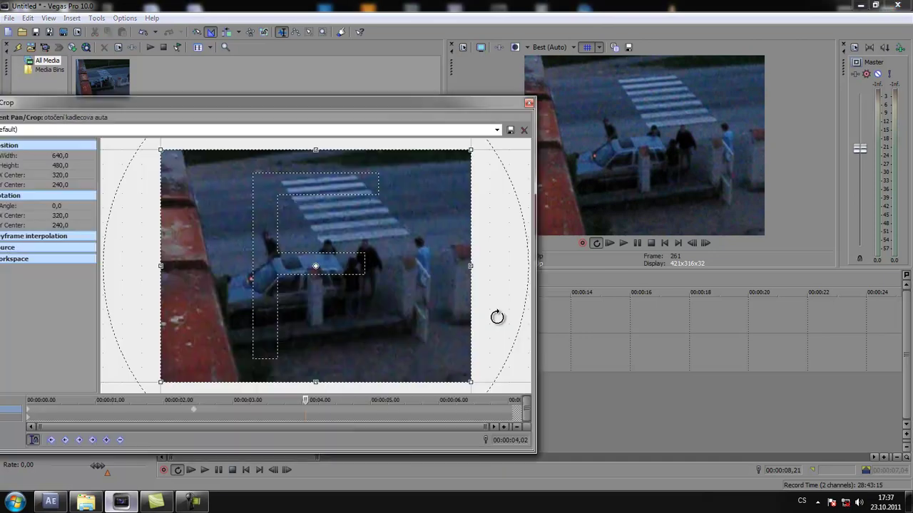
pyautogui.click(316, 380)
pyautogui.moveTo(316, 382); pyautogui.dragTo(316, 353)
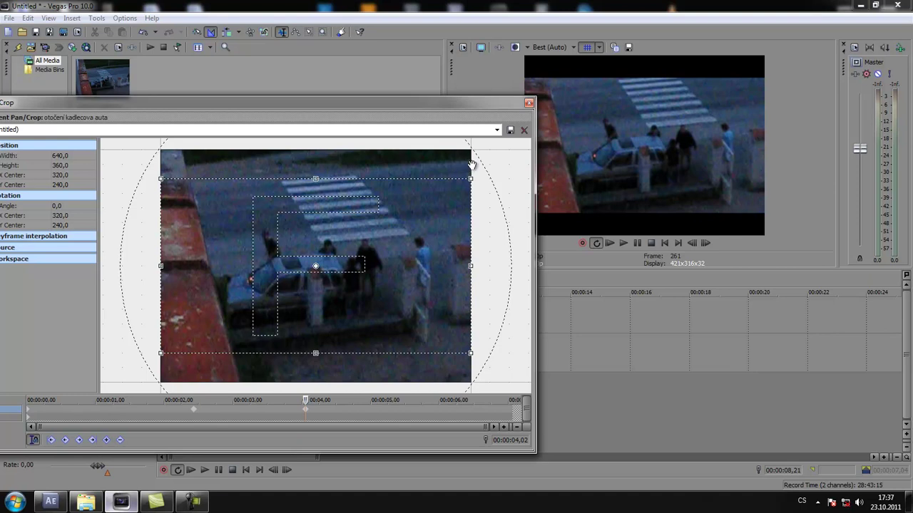
pyautogui.moveTo(315, 179)
pyautogui.mouseDown()
pyautogui.moveTo(316, 165)
pyautogui.moveTo(316, 179)
pyautogui.mouseUp()
pyautogui.click(529, 102)
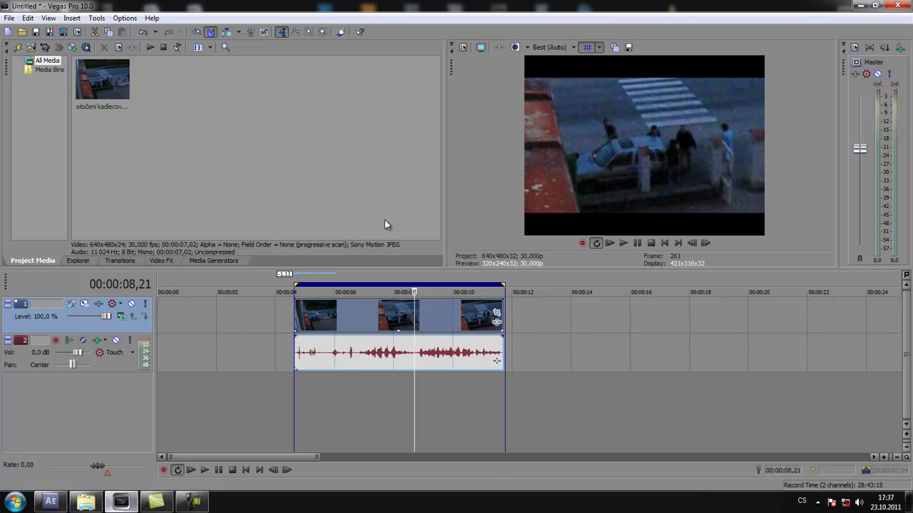
# - Look through the available project video templates without changing the settings, and check the clip's frame at about 6 seconds
pyautogui.click(463, 48)
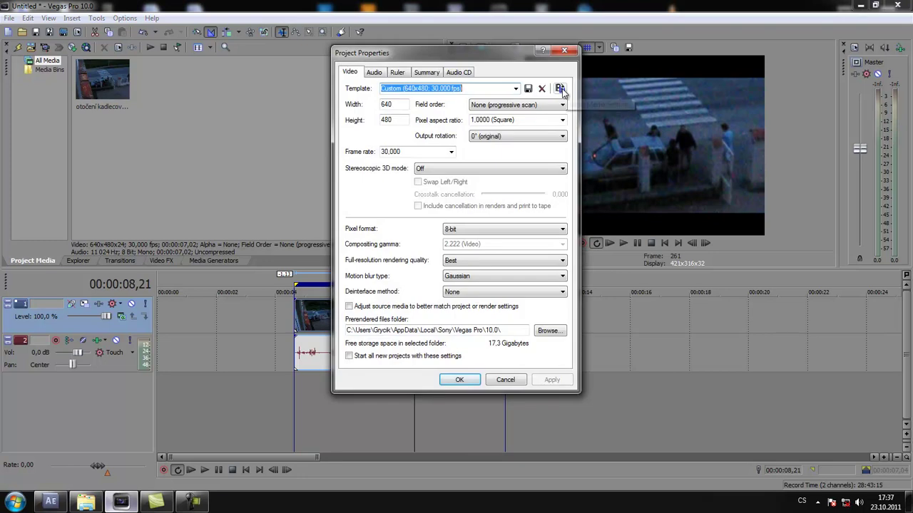
pyautogui.click(515, 89)
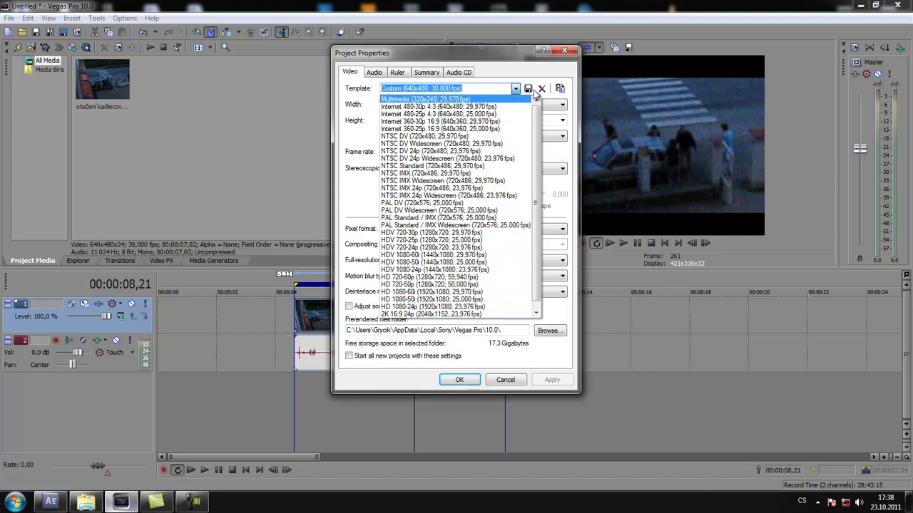
pyautogui.click(574, 124)
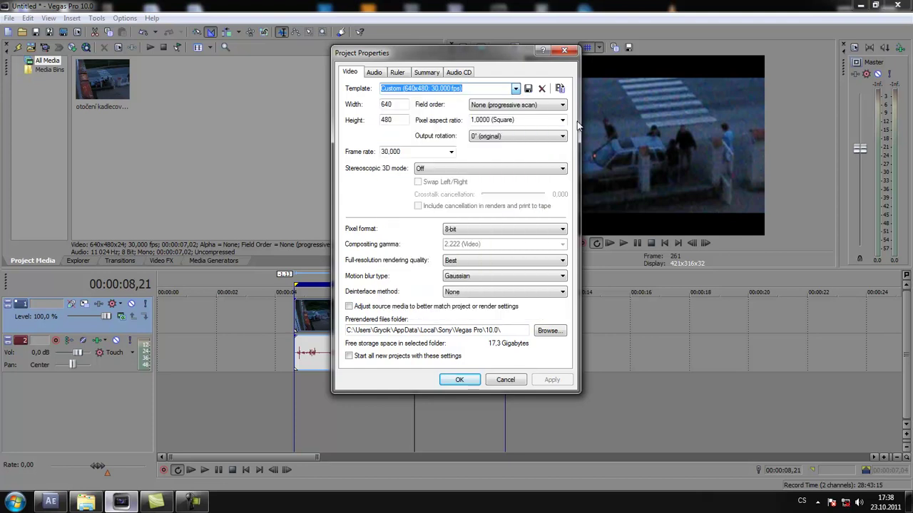
pyautogui.click(564, 52)
pyautogui.click(457, 325)
pyautogui.moveTo(457, 325); pyautogui.dragTo(344, 347)
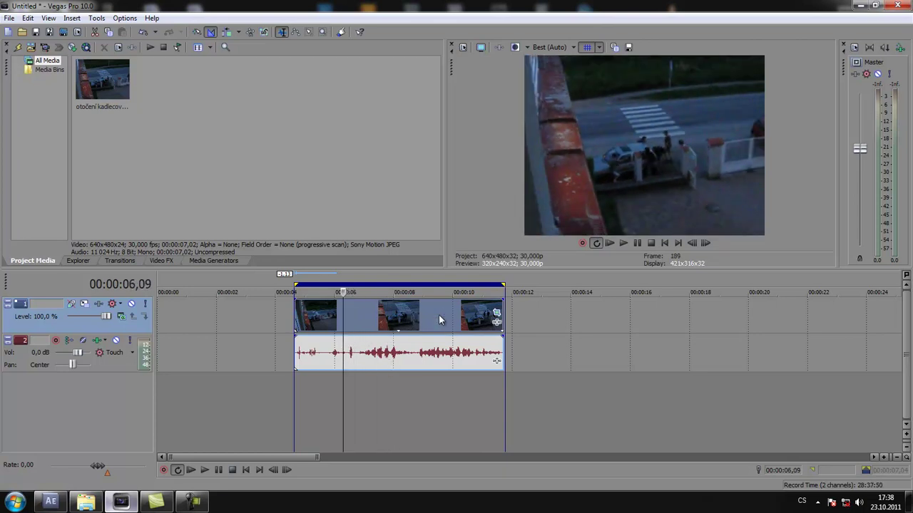
# - Apply the HD 720-50p (1280x720; 50,000 fps) template to the project's video settings
pyautogui.click(462, 48)
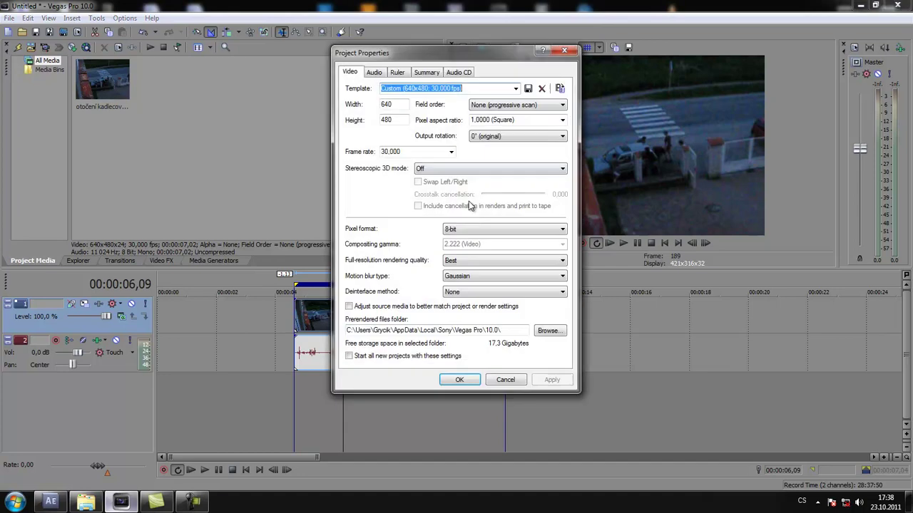
pyautogui.click(515, 88)
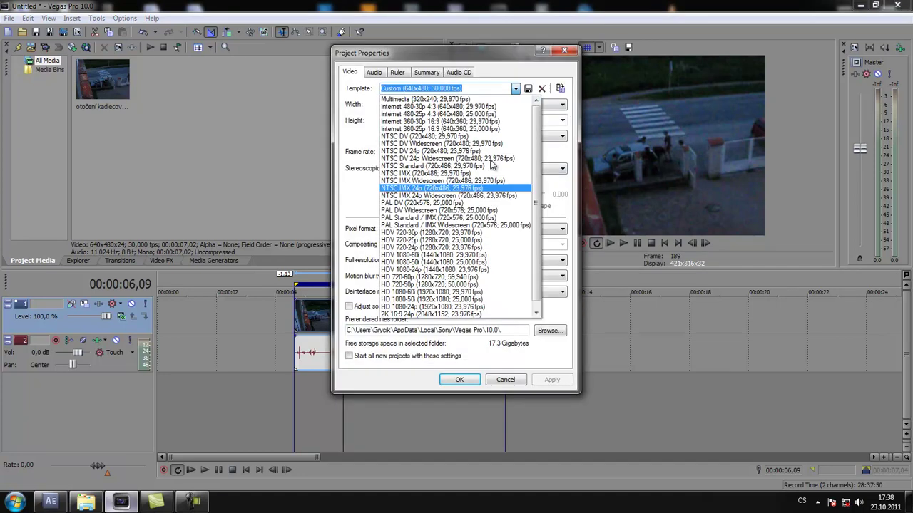
pyautogui.click(426, 286)
pyautogui.click(551, 379)
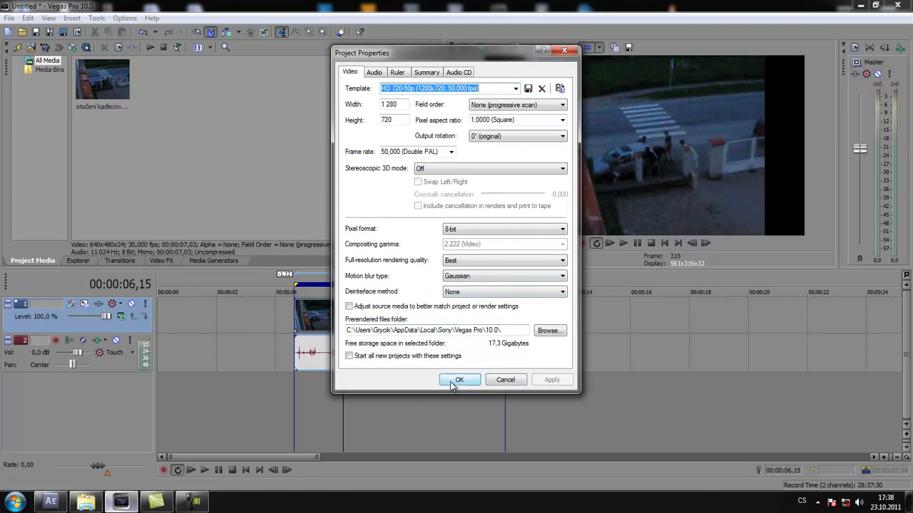
pyautogui.click(451, 382)
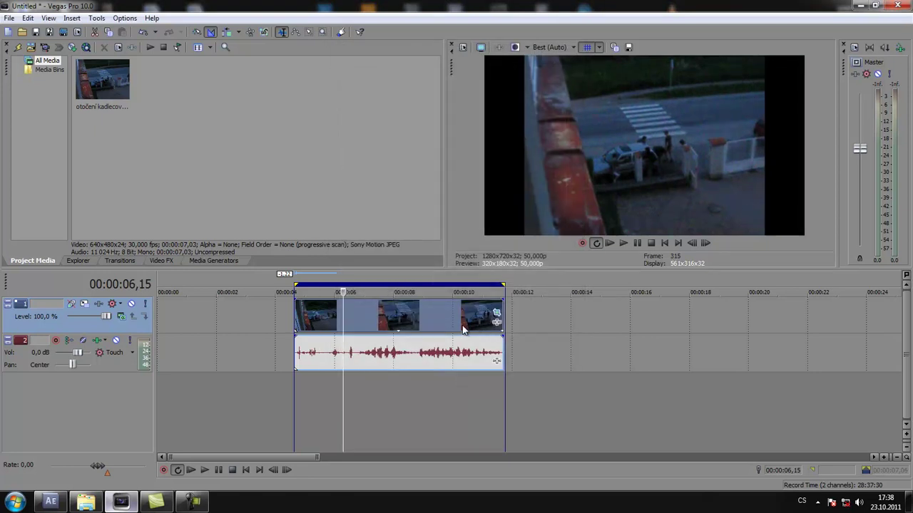
# - Turn off Maintain aspect ratio for the video event so its picture stretches across the widescreen frame
pyautogui.rightClick(445, 323)
pyautogui.click(463, 319)
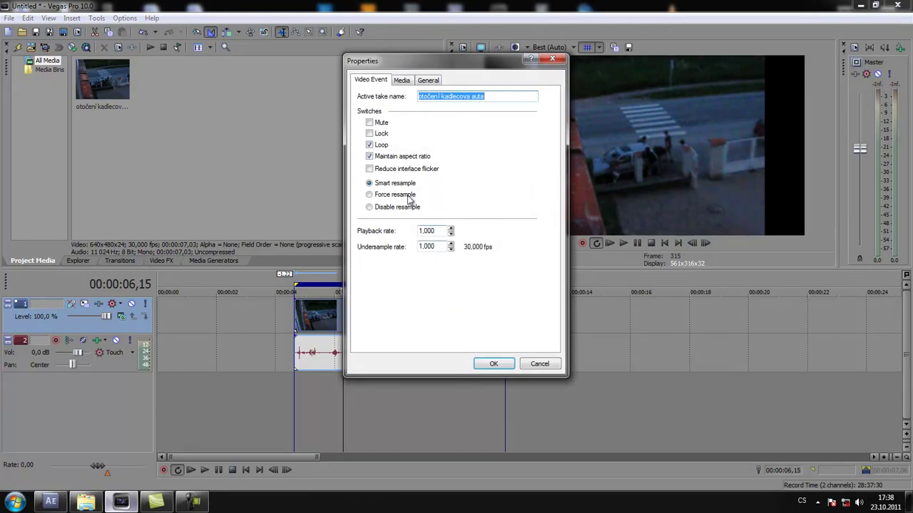
pyautogui.click(369, 156)
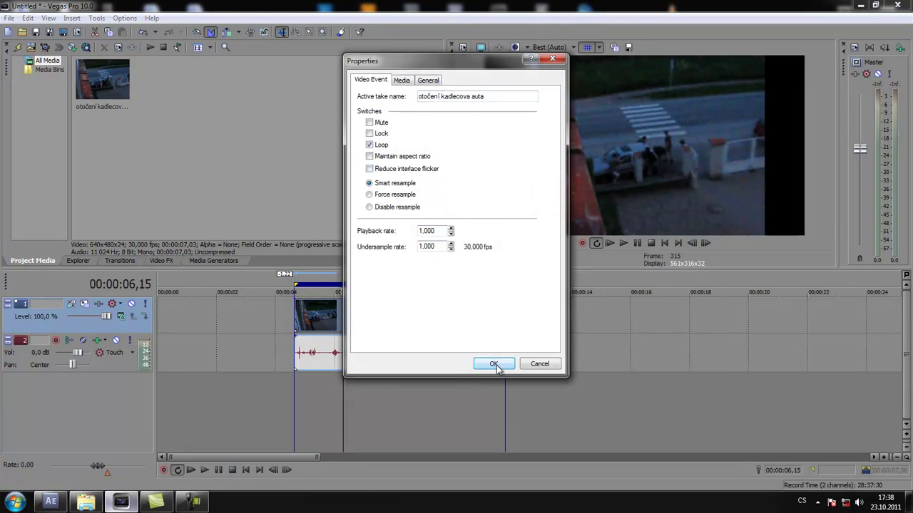
pyautogui.click(493, 364)
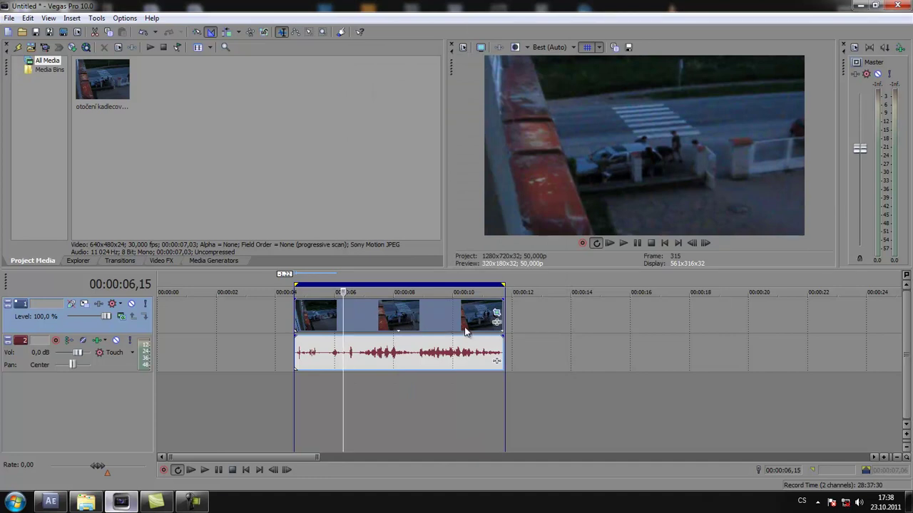
# - Turn Maintain aspect ratio back on for the video event and check the frame at about 7 seconds
pyautogui.rightClick(490, 319)
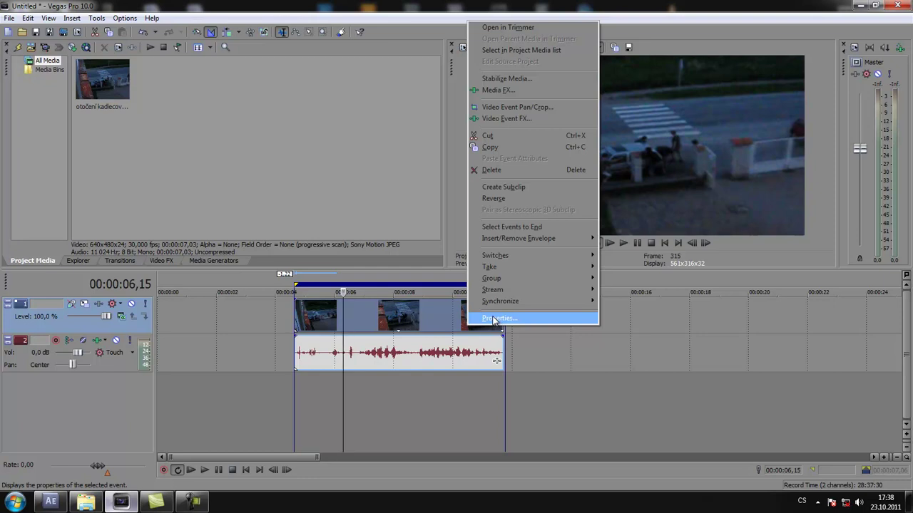
pyautogui.click(493, 319)
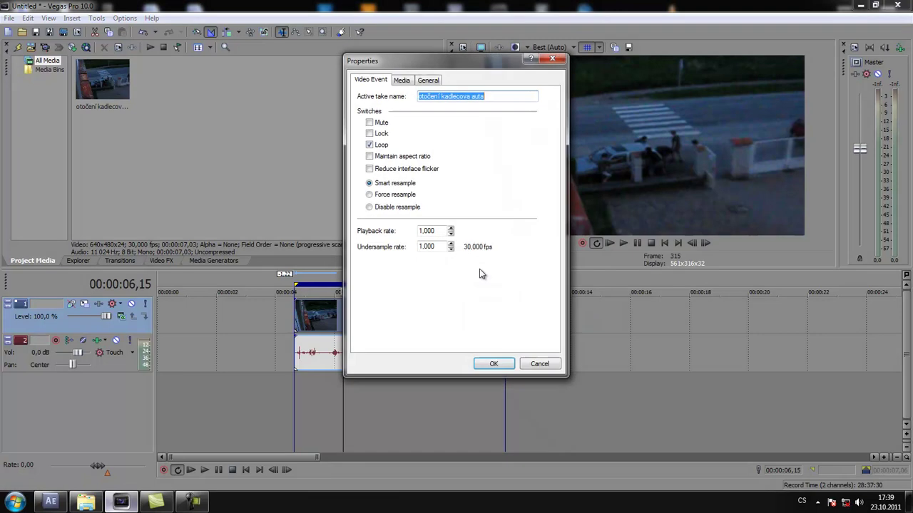
pyautogui.click(369, 156)
pyautogui.click(493, 365)
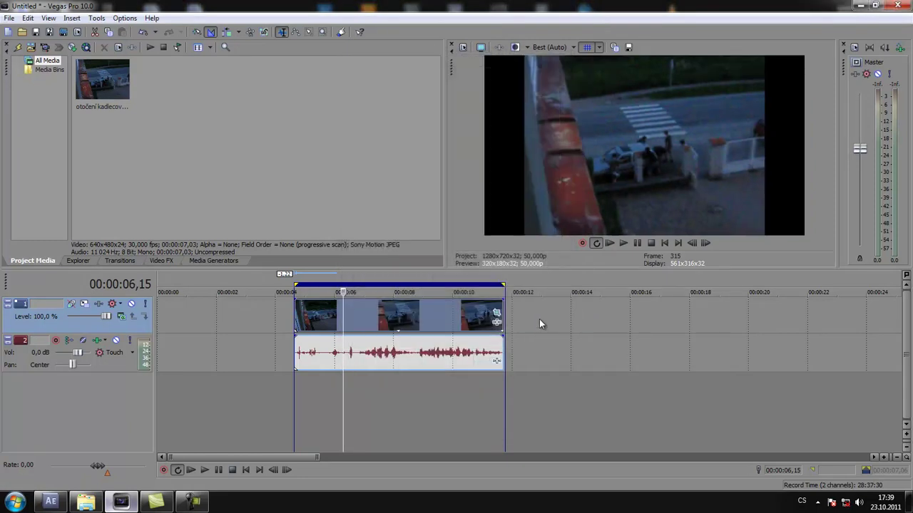
pyautogui.click(374, 330)
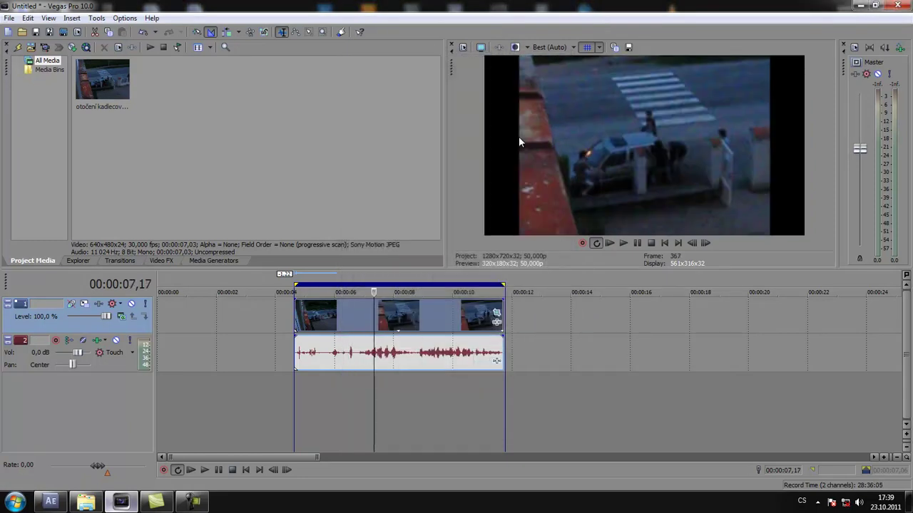